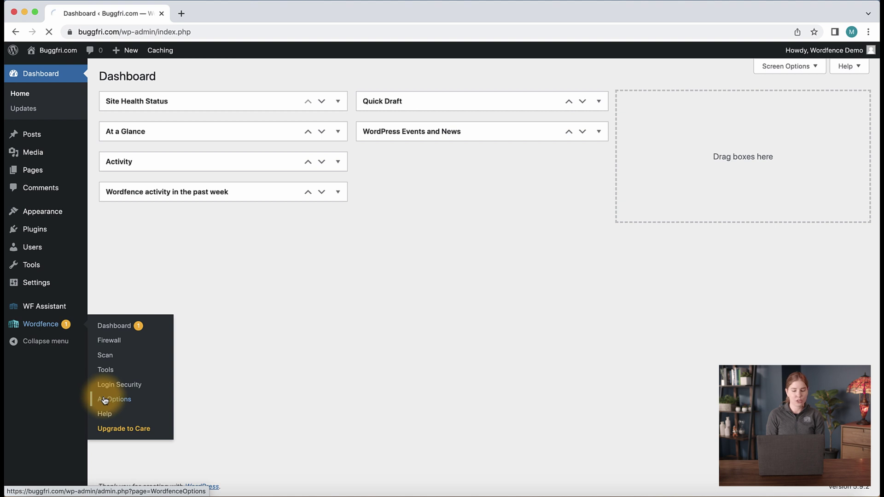
Open Wordfence's All Options page and bring the Rate Limiting section into view
click(105, 398)
scroll(244, 371, down, 5)
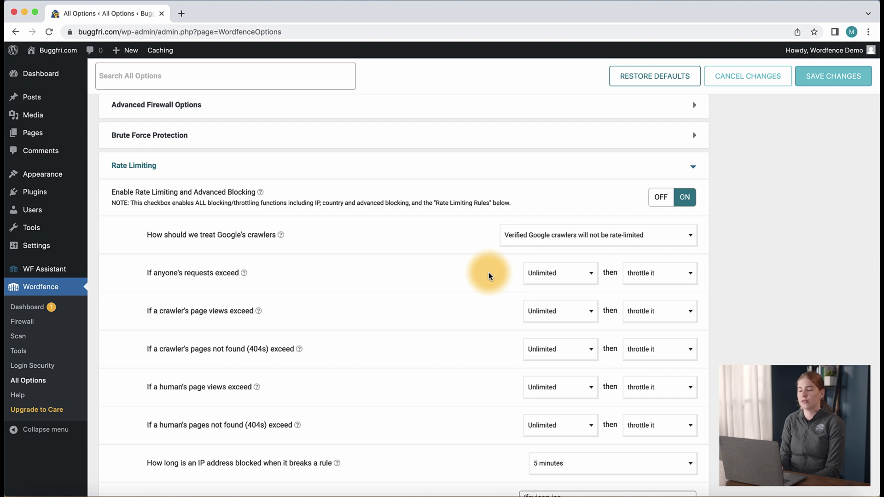
scroll(489, 272, down, 5)
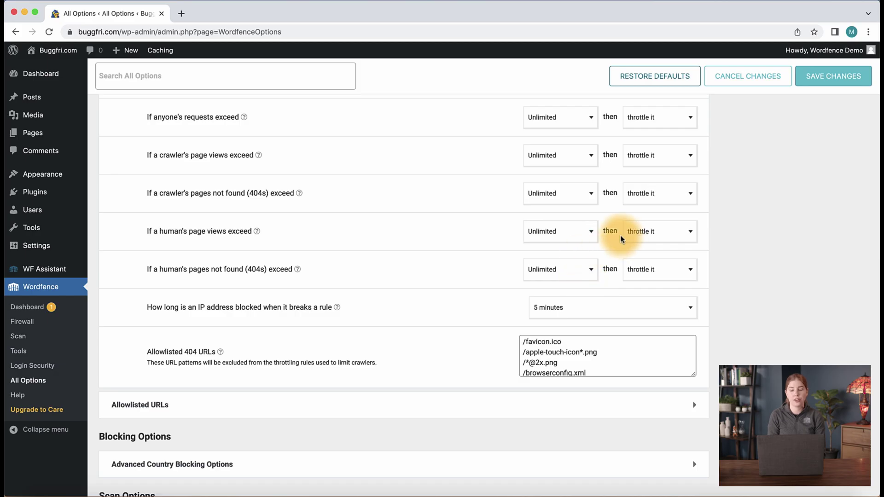
Set 'If a human's page views exceed' to 2 per minute
click(575, 235)
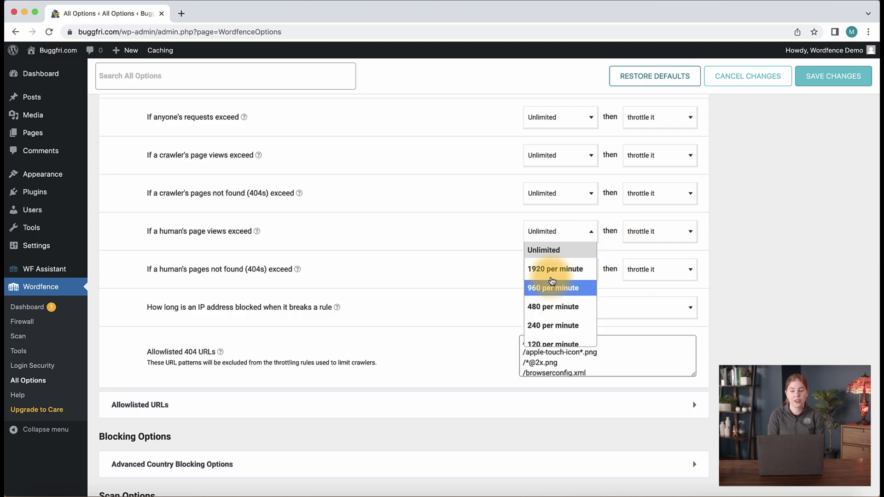
scroll(557, 332, up, 1)
scroll(558, 343, up, 1)
scroll(558, 342, down, 2)
scroll(556, 345, down, 5)
scroll(552, 349, down, 1)
click(549, 351)
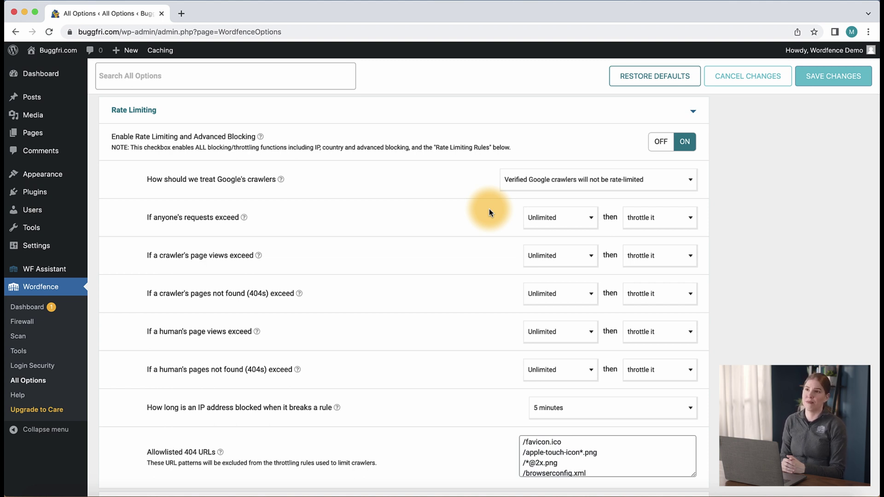
scroll(489, 209, down, 1)
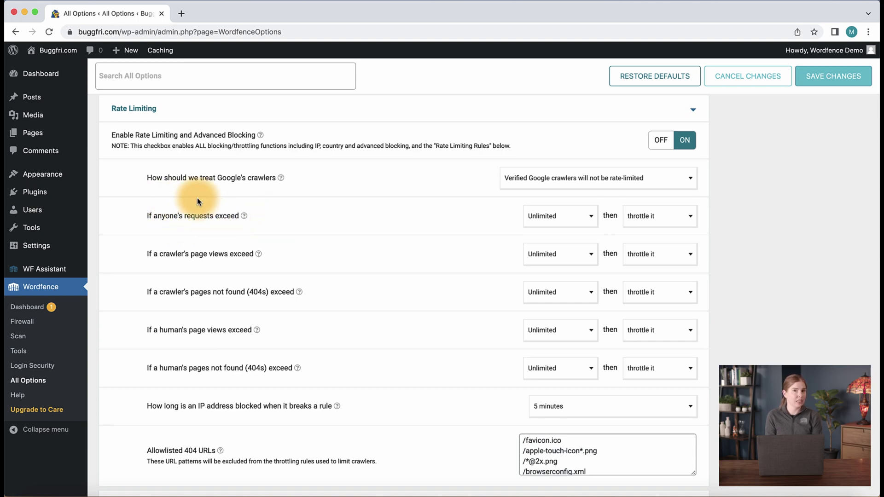
Set 'If anyone's requests exceed' to 240 per minute, then confirm that choice
click(546, 220)
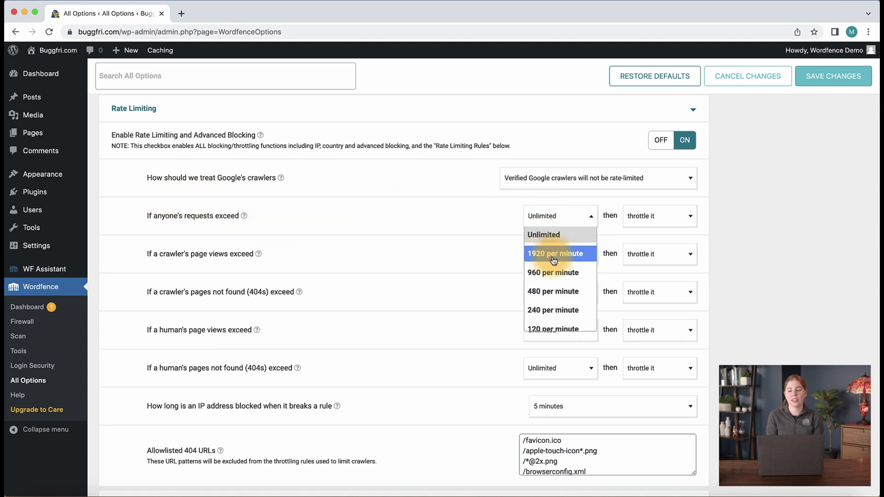
click(547, 314)
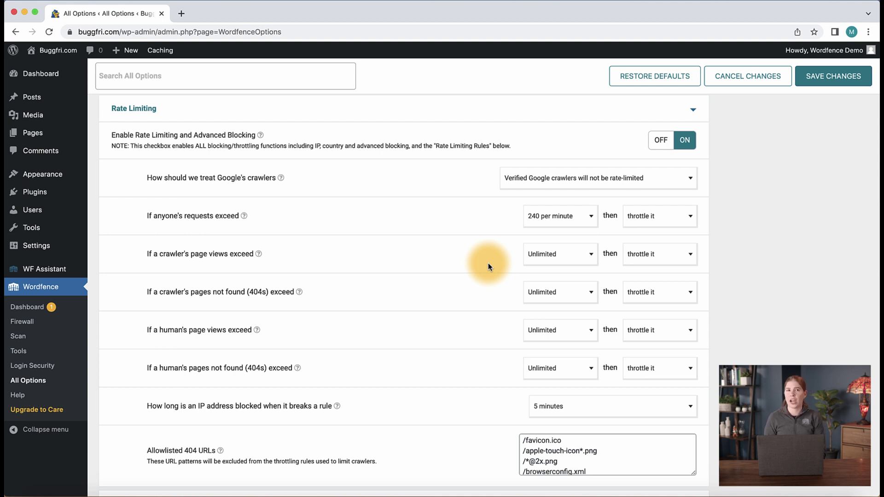
click(551, 216)
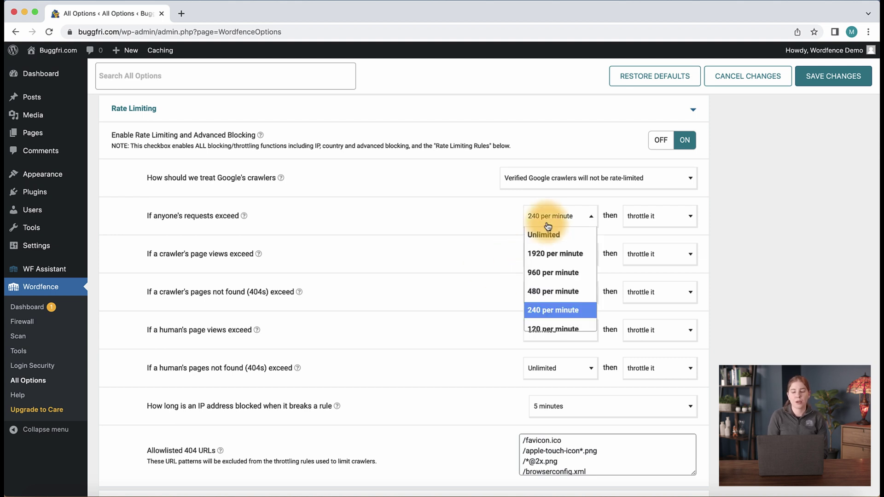
click(546, 328)
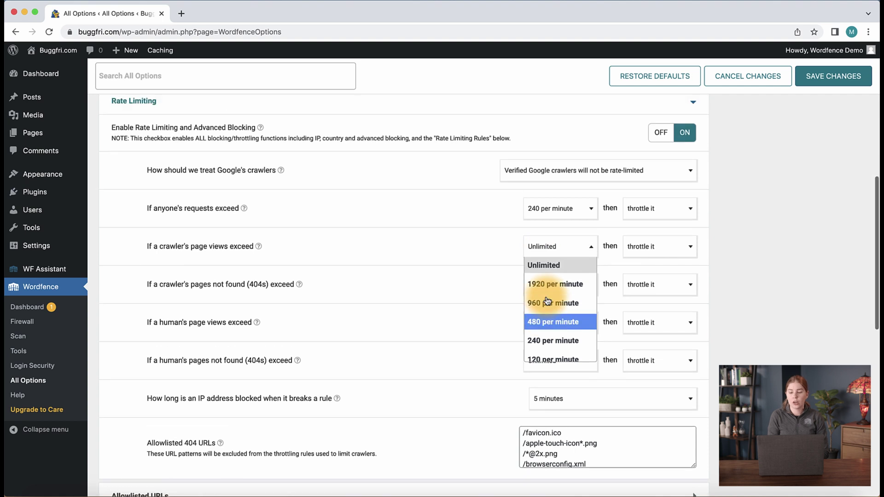
scroll(546, 296, down, 3)
Limit crawler page views to 60 per minute and block offending IPs for 30 minutes
click(543, 316)
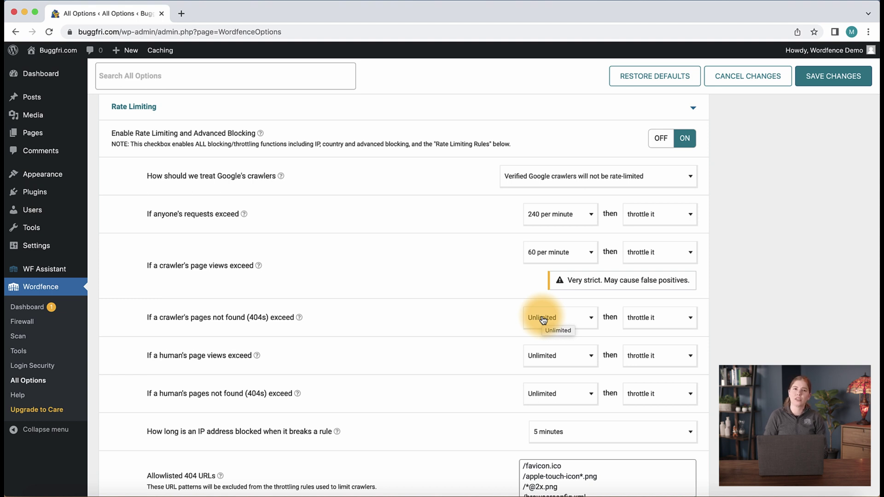
click(571, 425)
click(569, 361)
scroll(525, 352, up, 1)
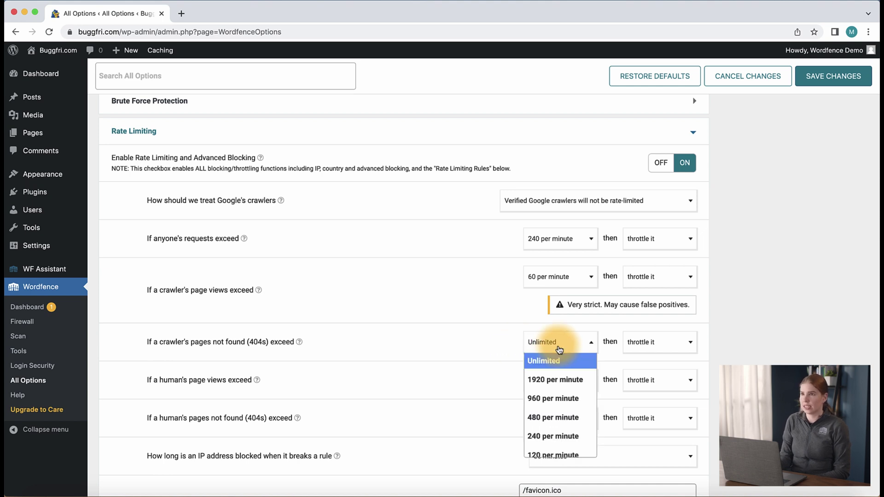
scroll(558, 356, up, 1)
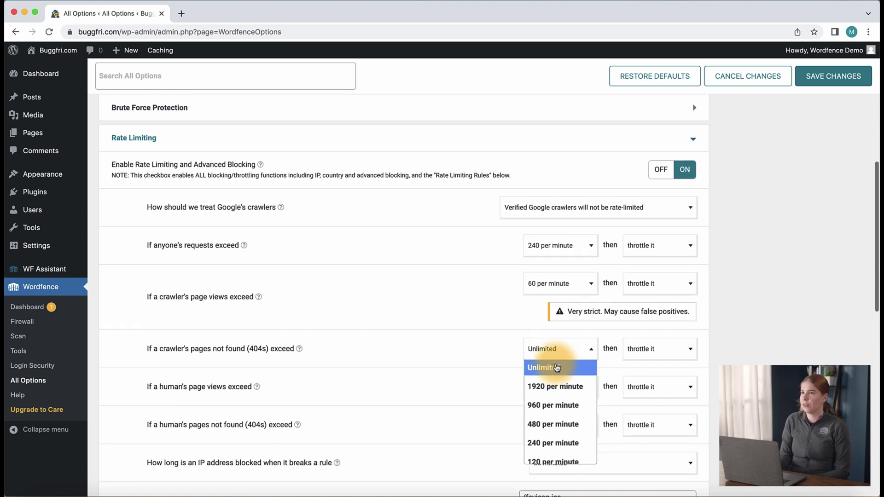
scroll(557, 368, down, 2)
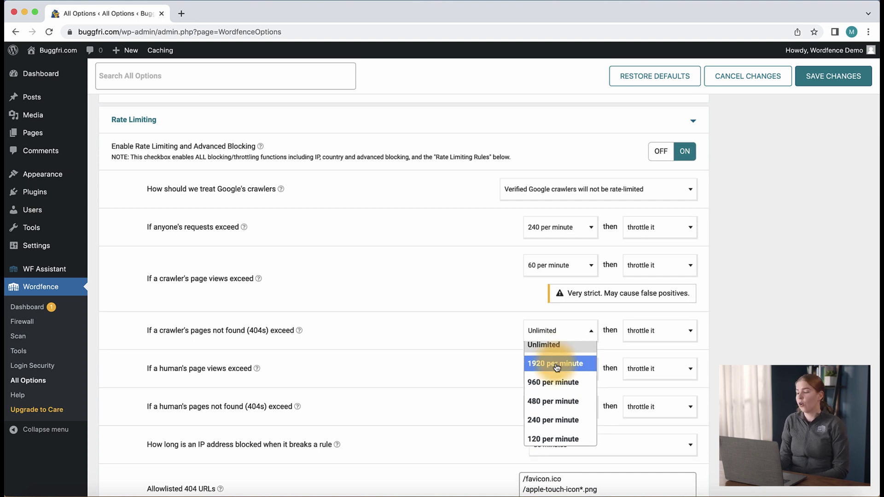
scroll(562, 404, down, 1)
scroll(559, 409, down, 1)
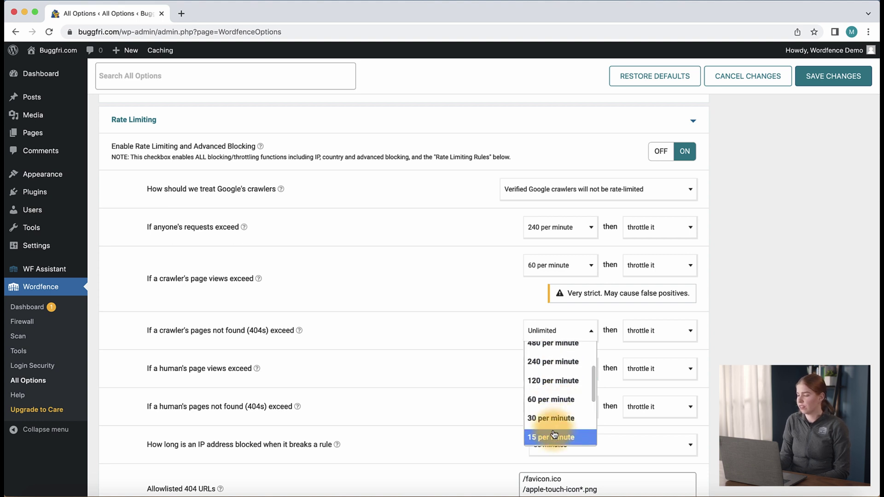